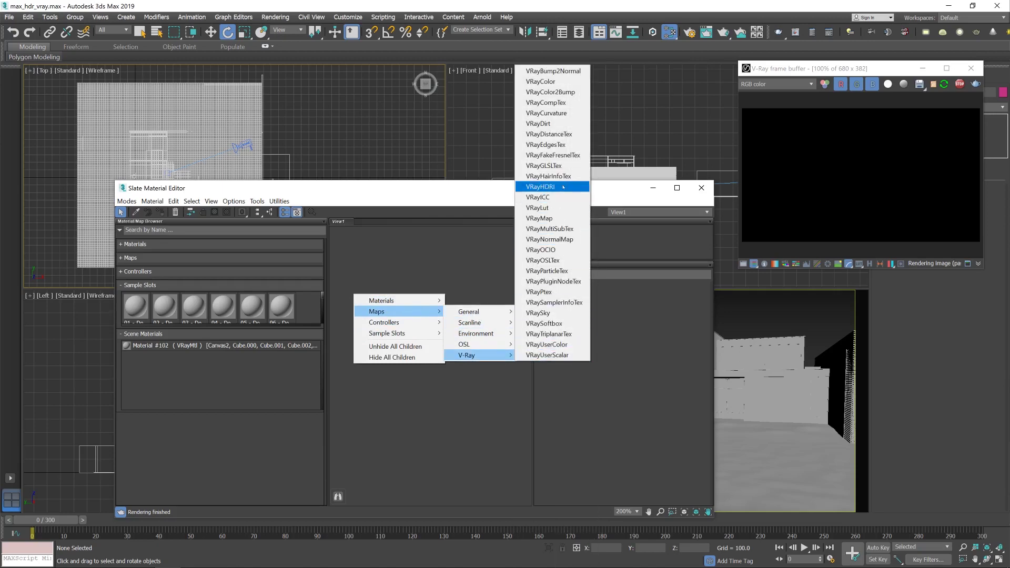
Step: Add a VRayHDRI map node to the material editor view and name it "EXR 16K"
left_click(563, 187)
left_click_drag(377, 312, 447, 289)
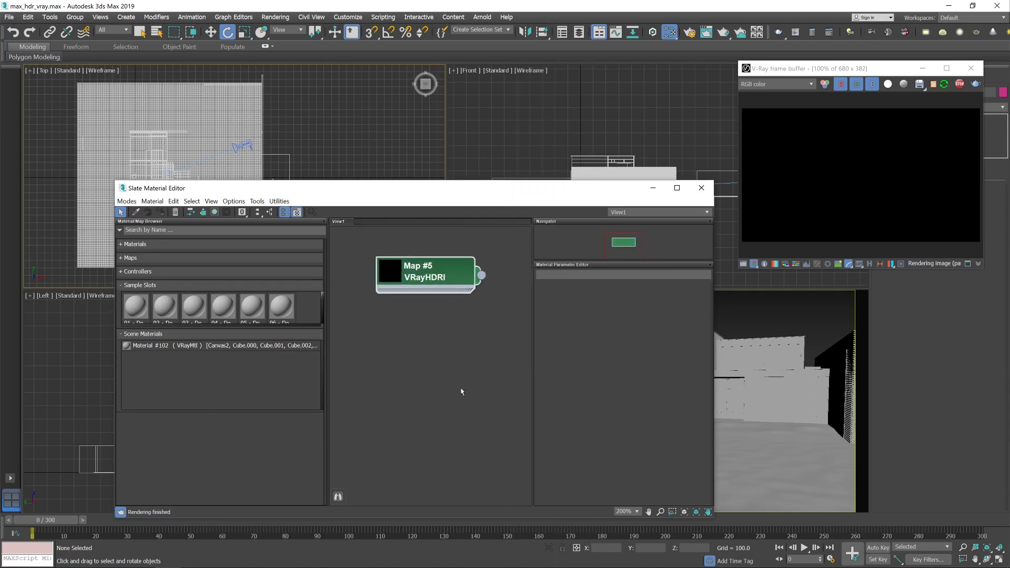
double_click(454, 272)
left_click(560, 272)
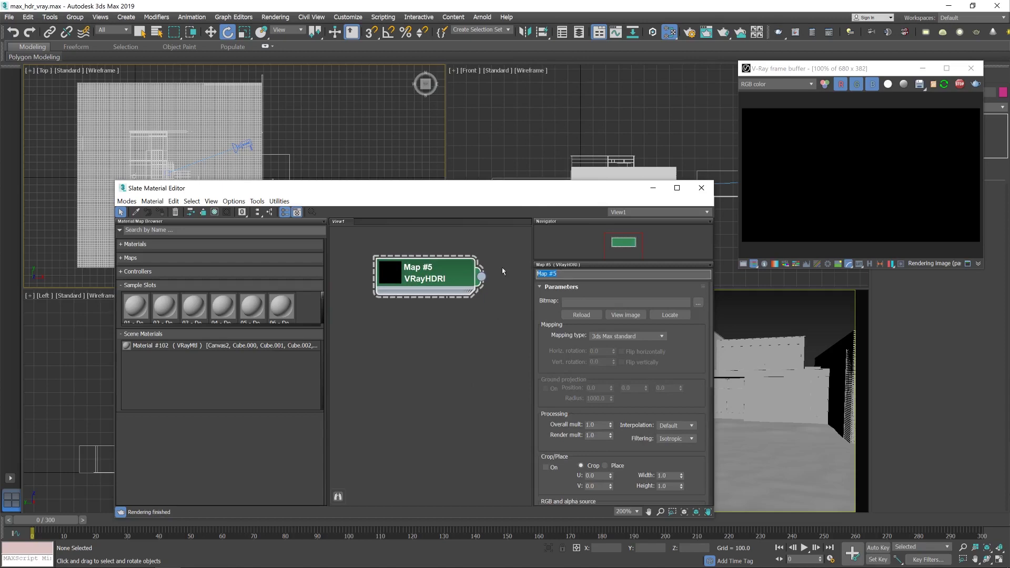
type("EXR 16K")
Step: Load HdrOutdoorResidentialRiverwalkAfternoonClear001_HDR_16K.exr as the bitmap of the EXR 16K map
left_click(698, 302)
left_click_drag(326, 210, 348, 89)
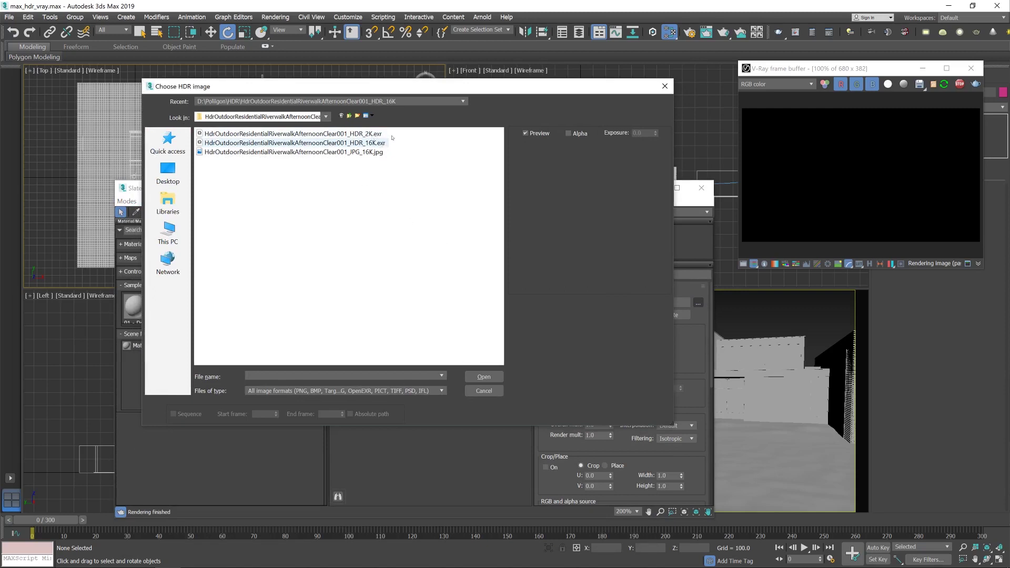
left_click_drag(360, 90, 320, 88)
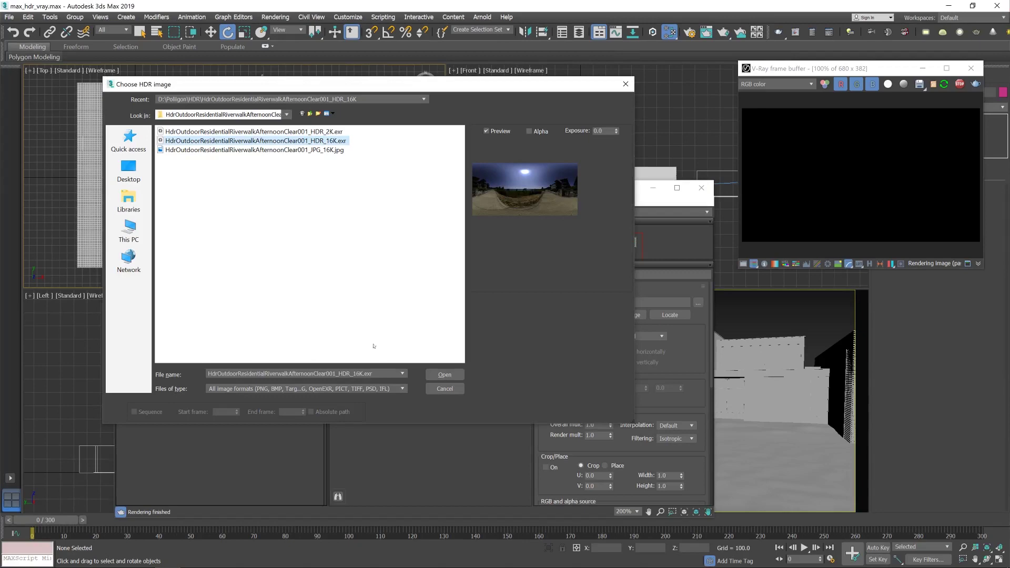
key("Return")
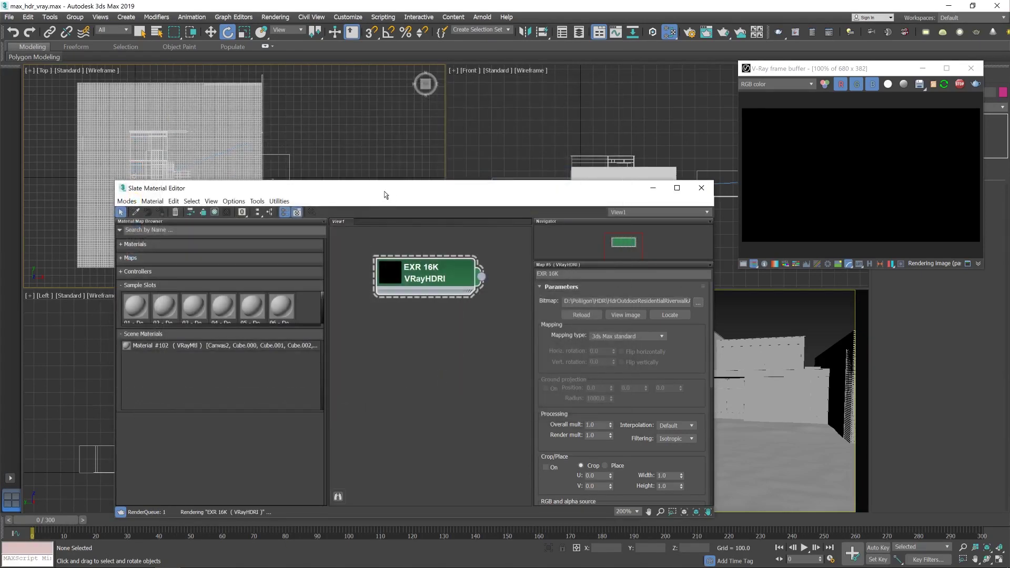
Step: Create a VRayLight about 177 long and 98 wide in the Top viewport, in the empty area beside the building
left_click_drag(391, 193, 320, 187)
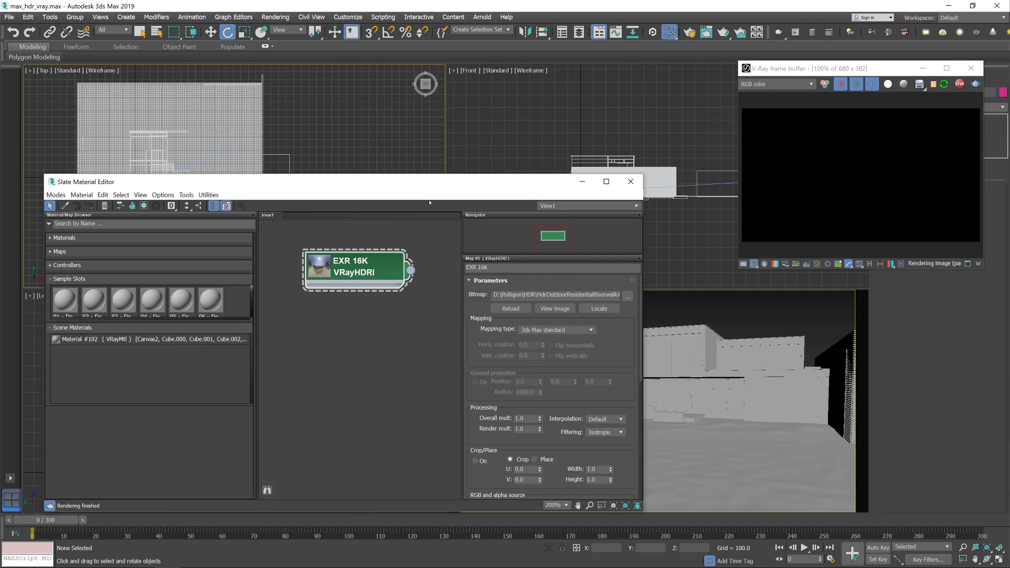
right_click(343, 111)
left_click_drag(854, 69, 764, 198)
left_click(879, 76)
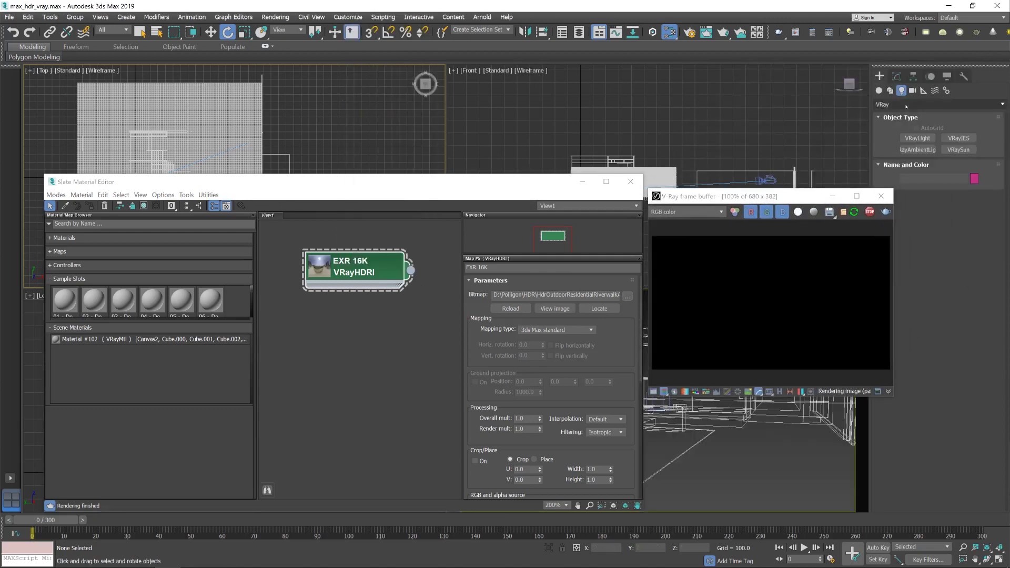
left_click(918, 139)
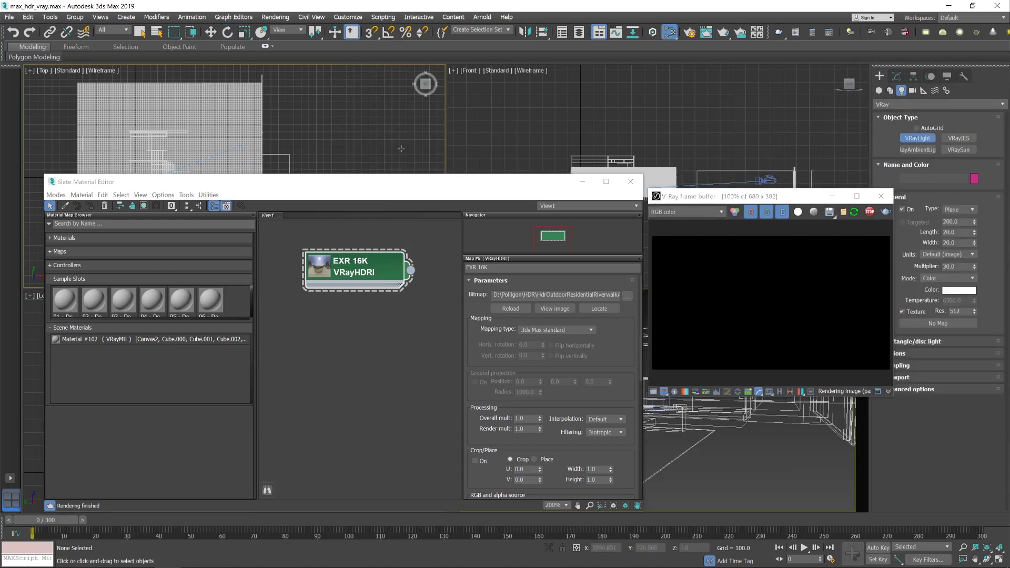
left_click_drag(342, 108, 351, 129)
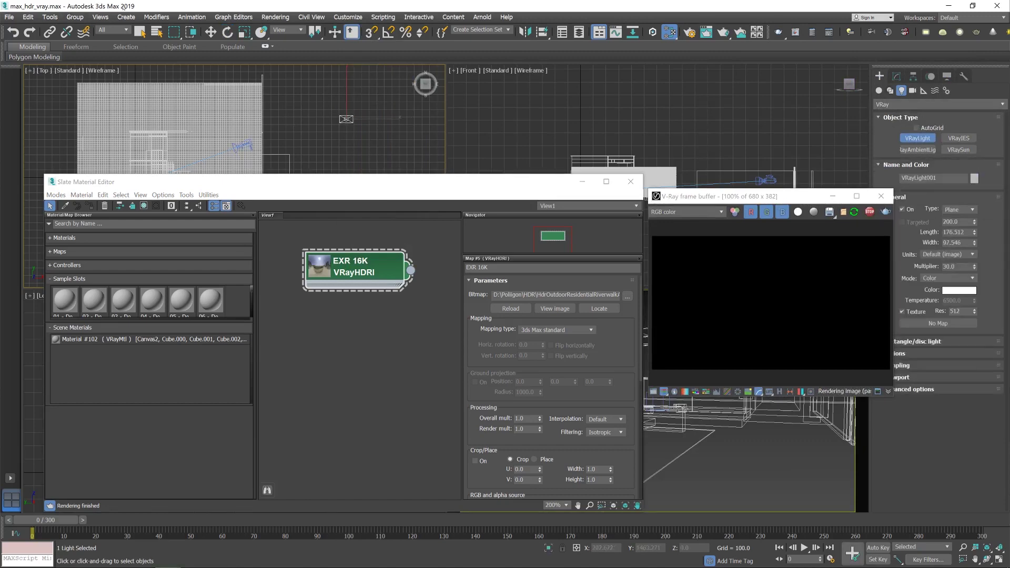
Step: Change the new VRayLight's type to Dome
left_click(898, 78)
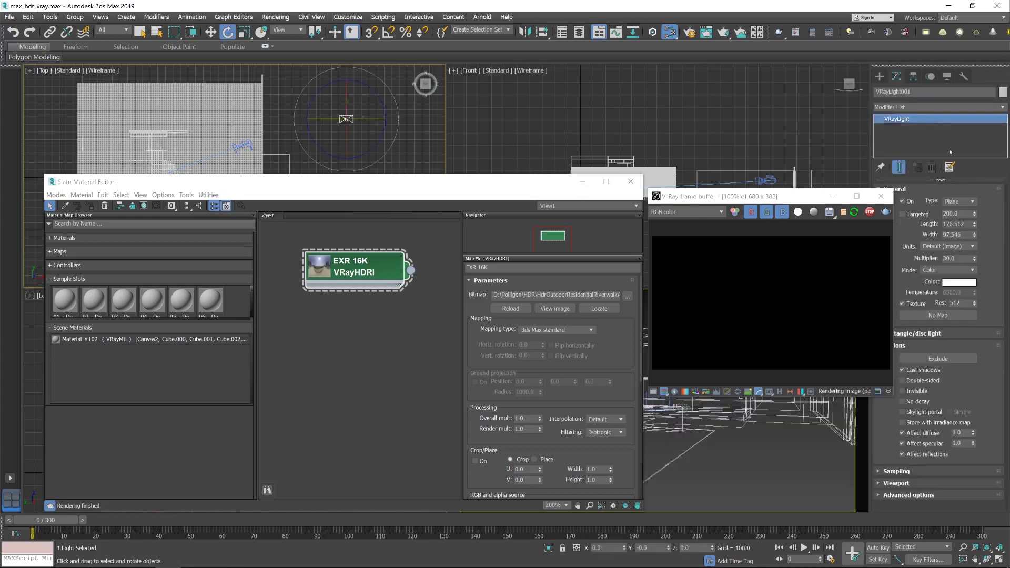
left_click(958, 200)
left_click(960, 216)
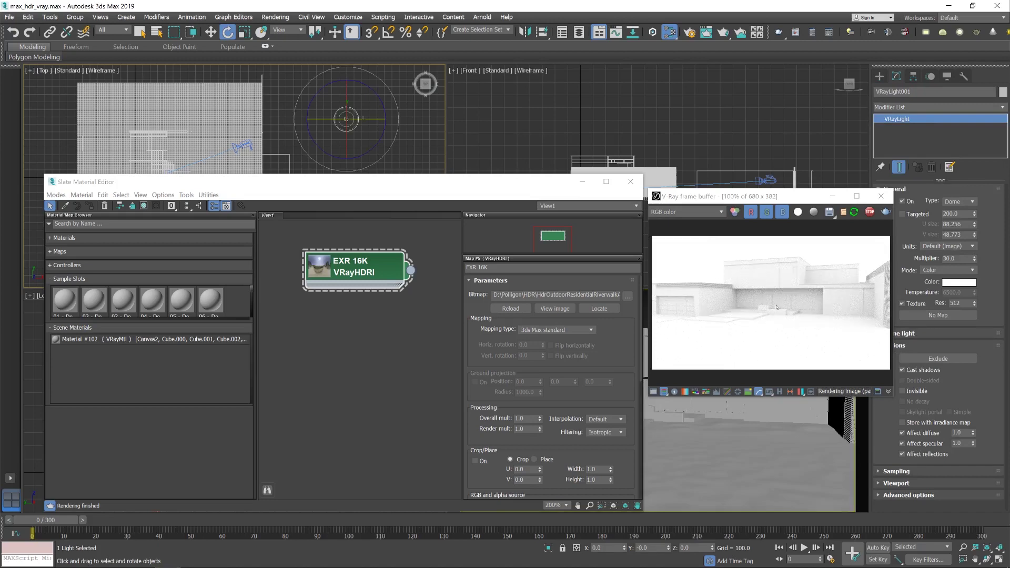
Step: Assign the EXR 16K map to the dome light's texture slot as an instance
left_click_drag(789, 196, 740, 81)
left_click(322, 293)
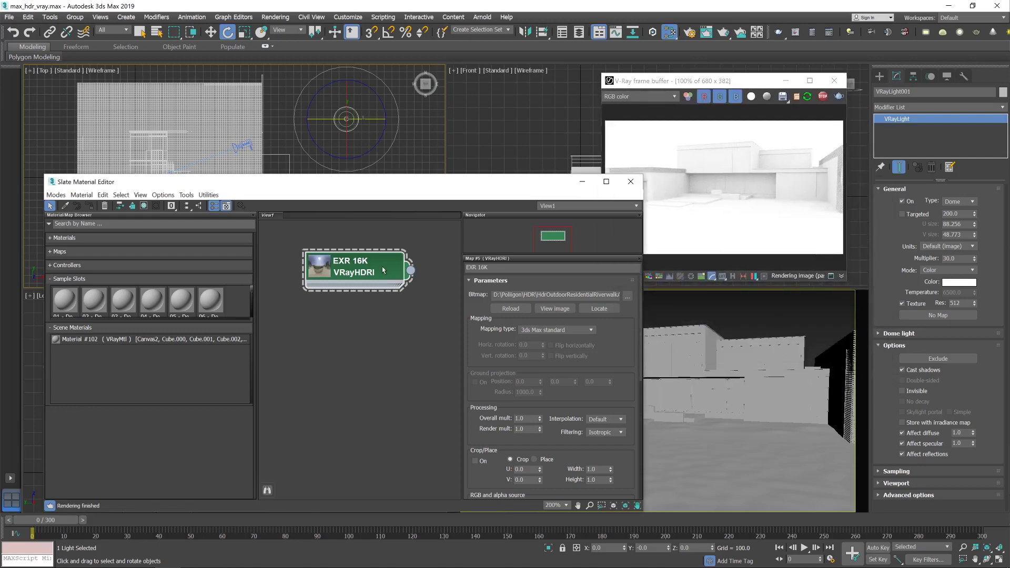
left_click_drag(411, 270, 945, 329)
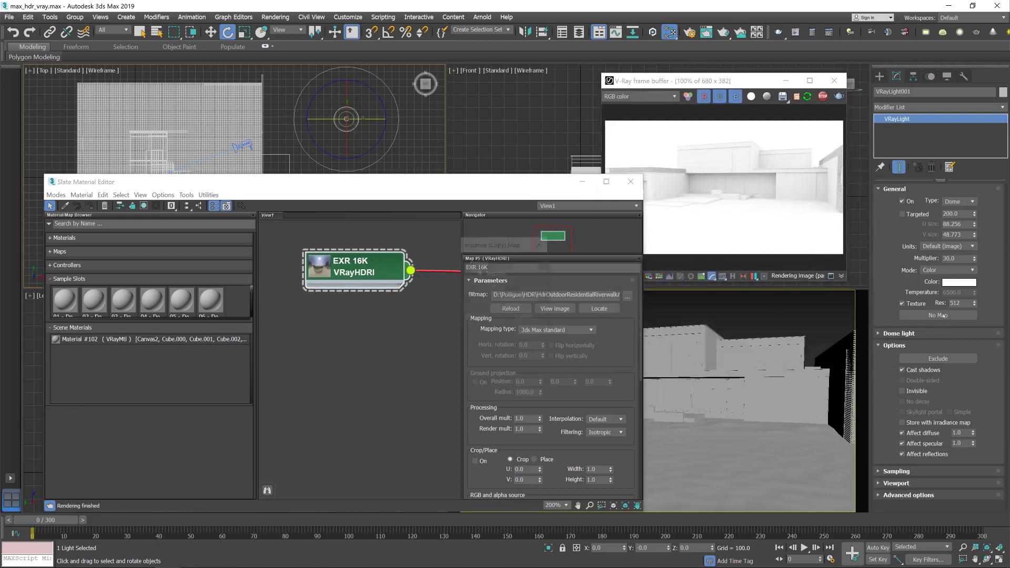
left_click(476, 317)
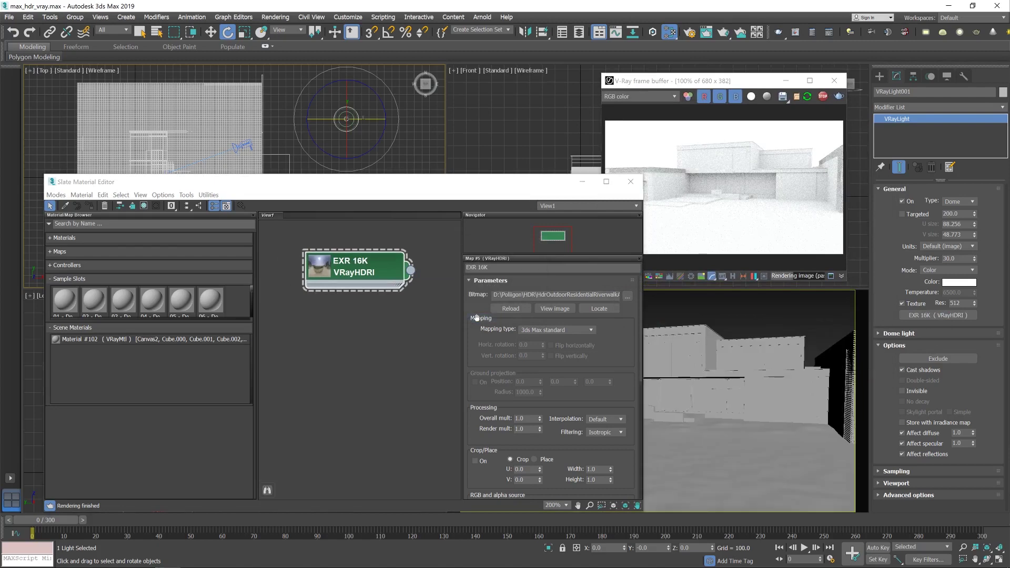
Step: Set the EXR 16K map's mapping type to Spherical and the dome light's multiplier to 1
left_click(550, 329)
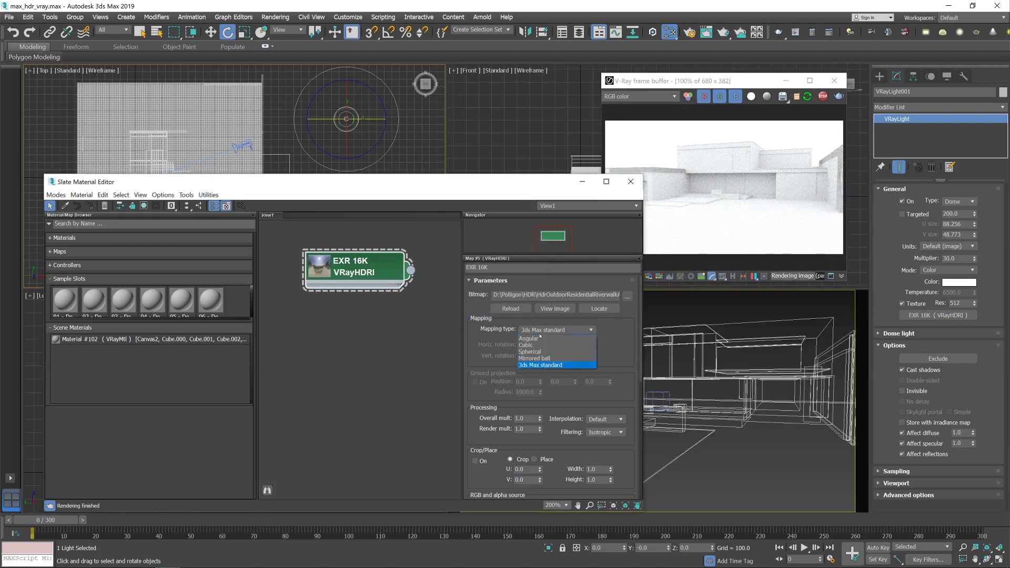
left_click(544, 351)
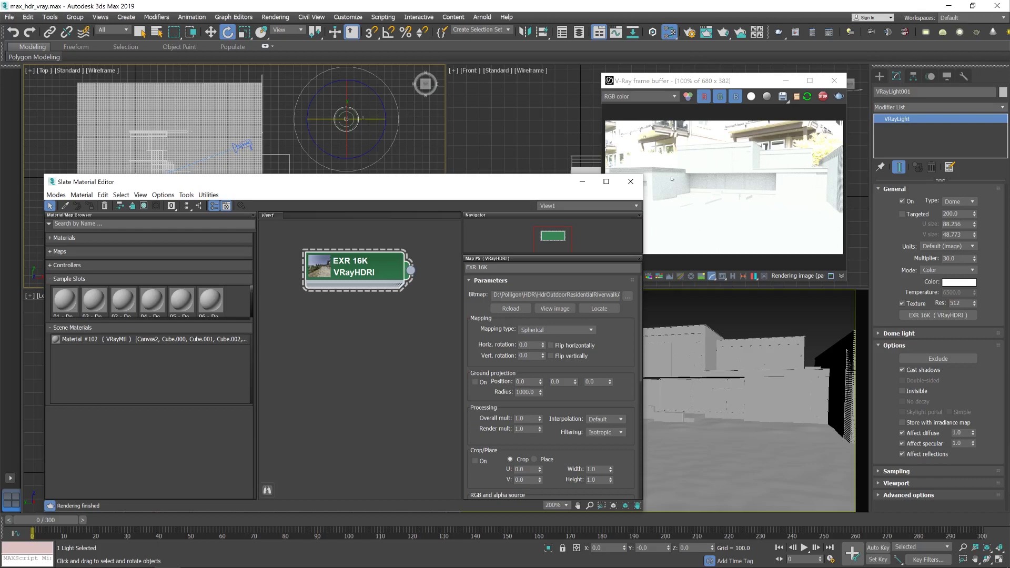
type("1")
key("Return")
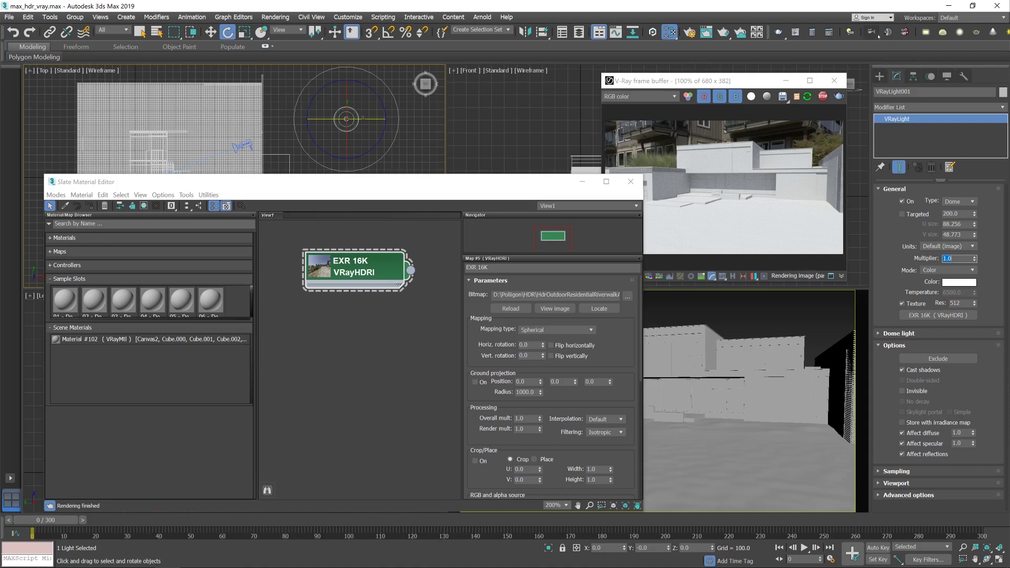
Step: Set the EXR 16K map's horizontal rotation to 54
left_click_drag(508, 187, 457, 170)
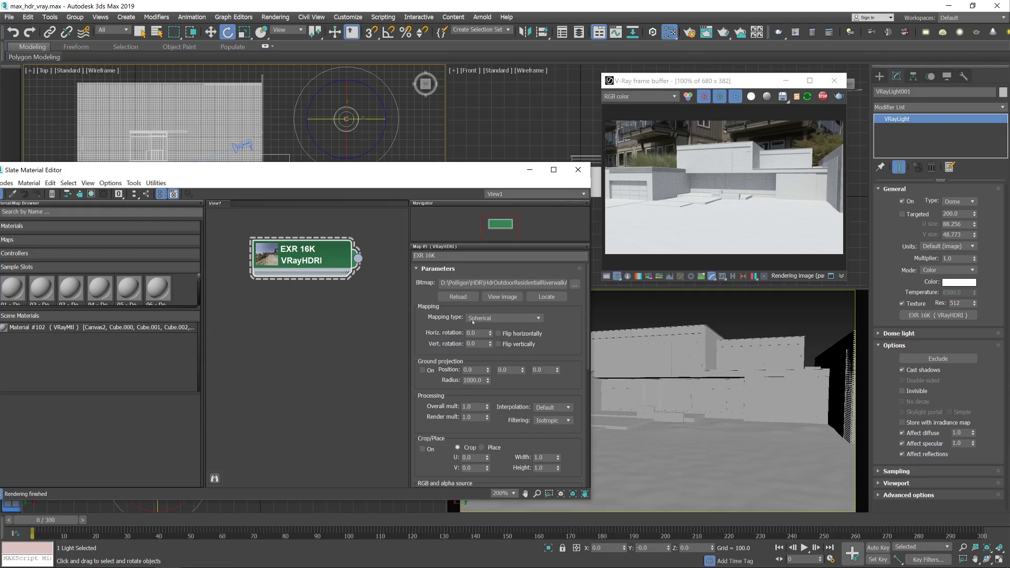
left_click_drag(492, 334, 490, 312)
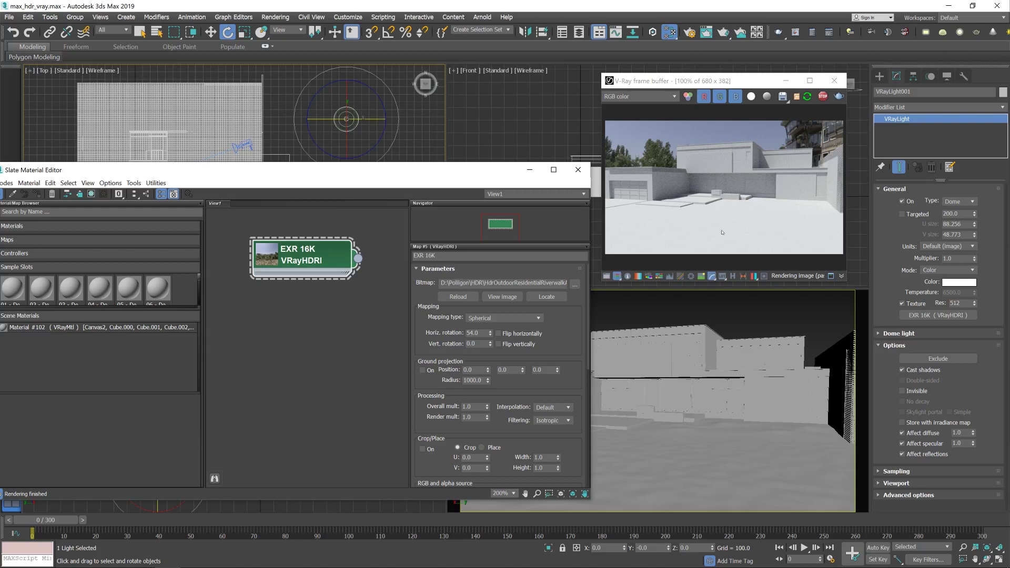
Step: Add a second VRayHDRI map and place its node directly below the EXR 16K node
right_click(254, 355)
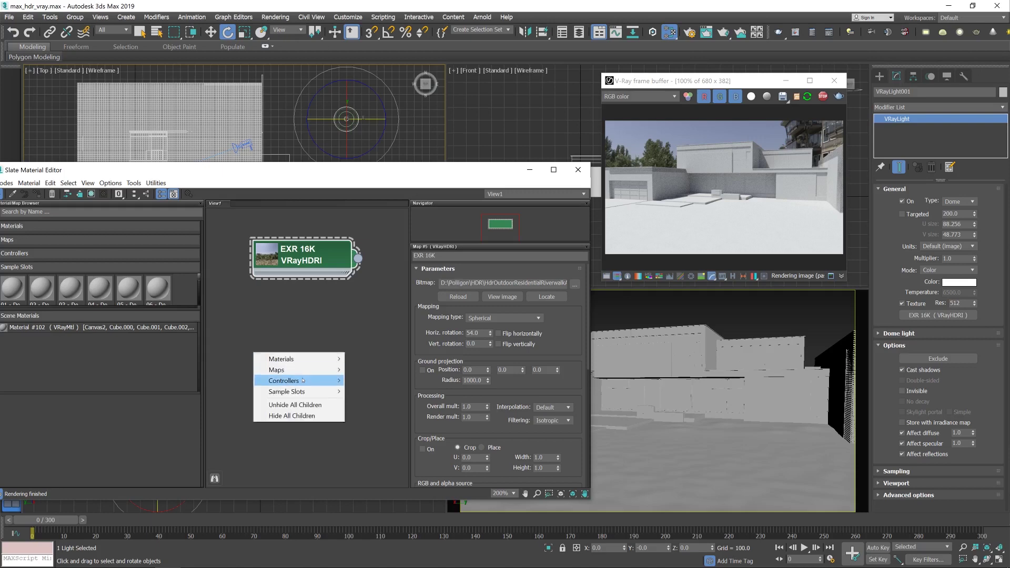
mouse_move(310, 370)
mouse_move(376, 370)
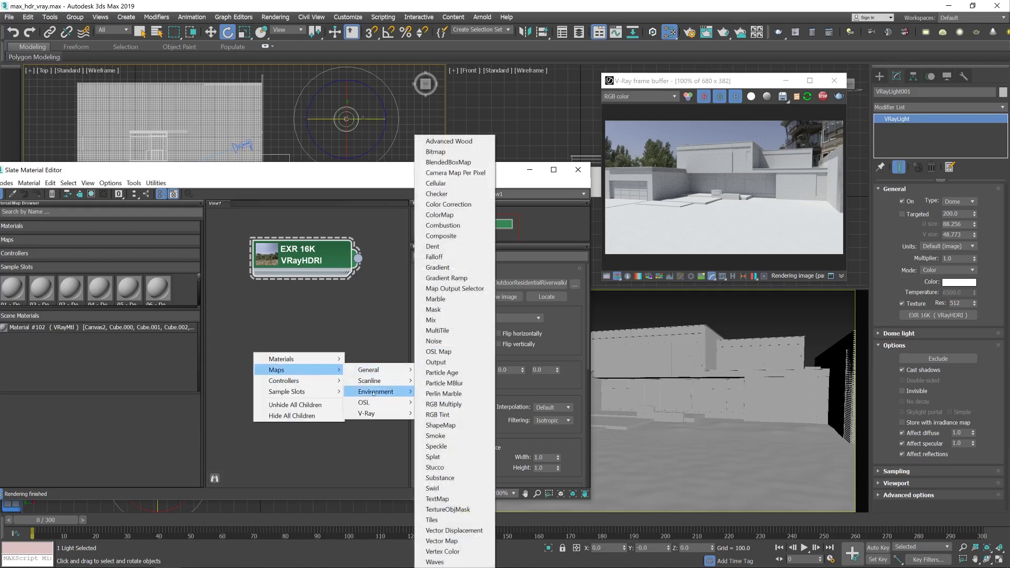
mouse_move(379, 413)
left_click(441, 245)
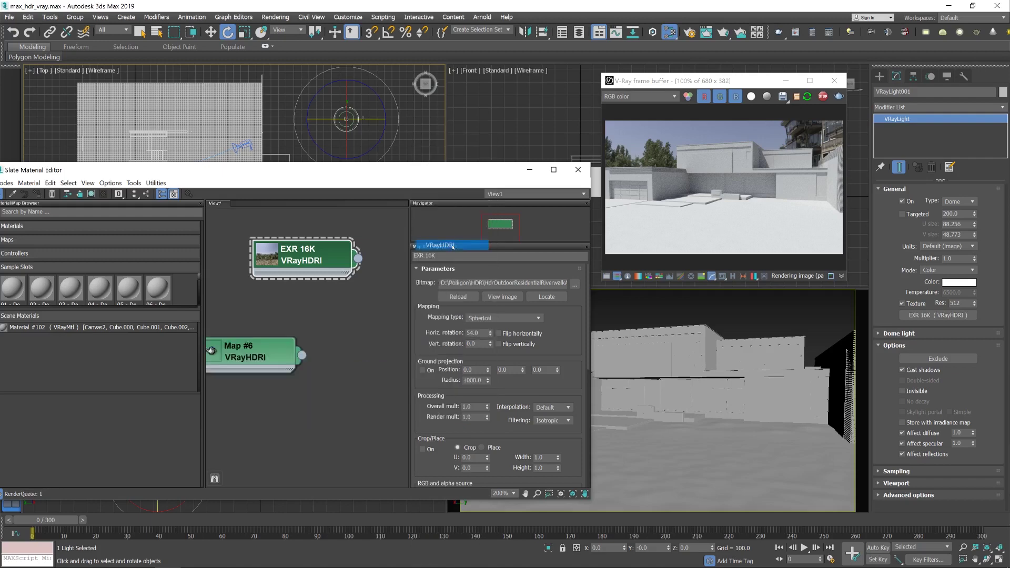
left_click_drag(278, 348, 325, 305)
Step: Replace the EXR 16K map's bitmap with HdrOutdoorResidentialRiverwalkAfternoonClear001_HDR_2K.exr and rename the map "EXR 2K"
left_click(327, 254)
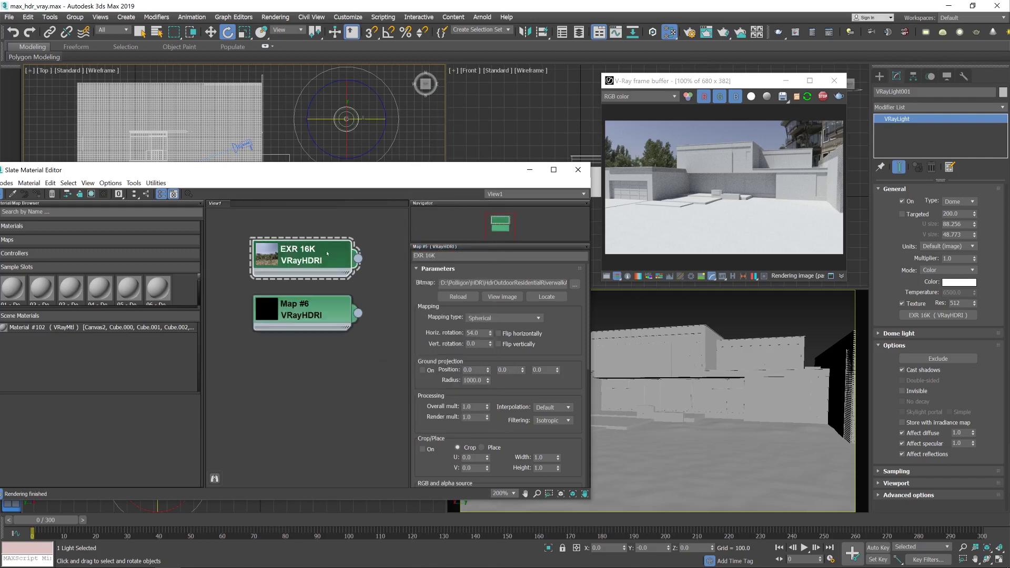
left_click(575, 284)
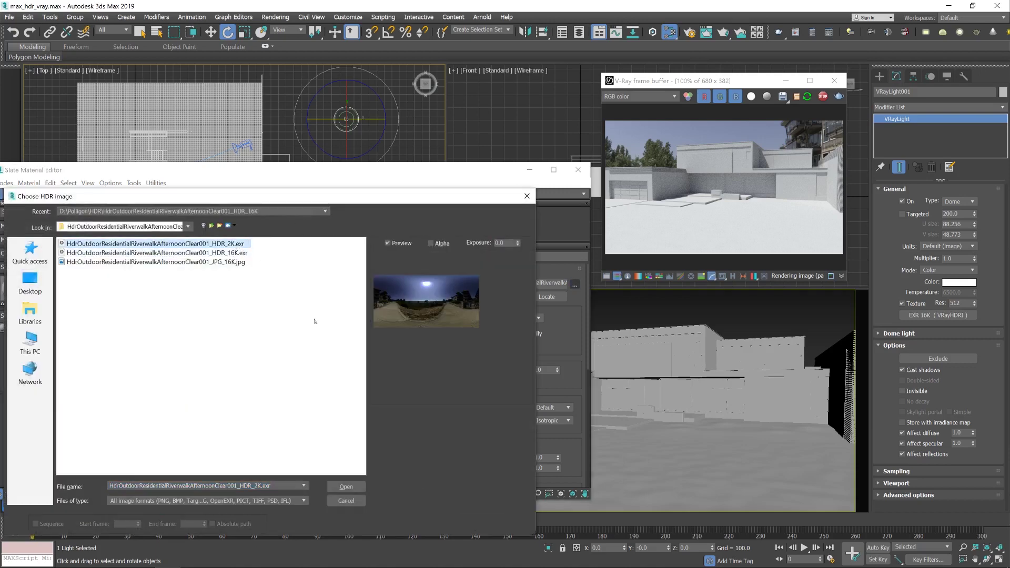
left_click(346, 486)
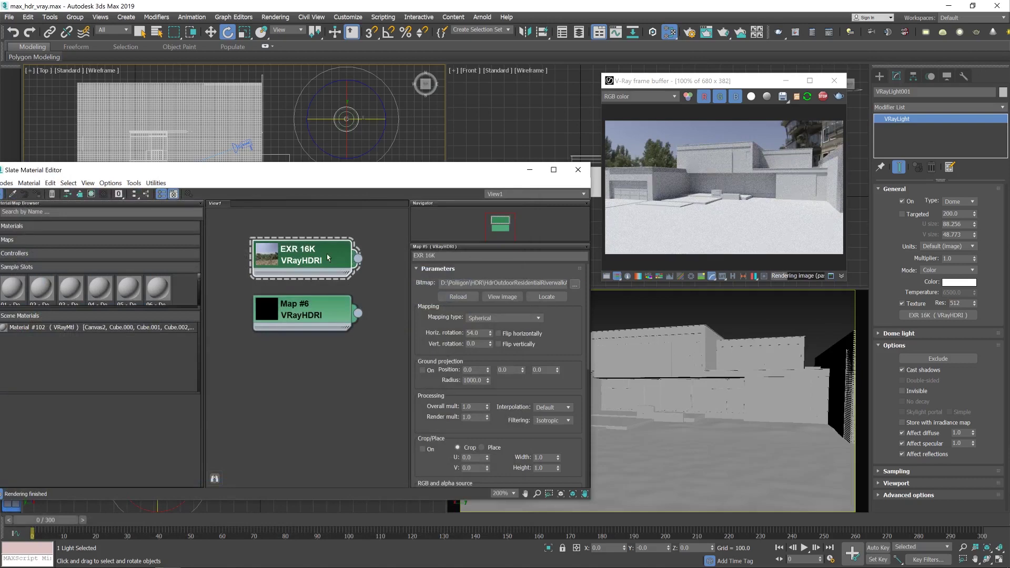
left_click(432, 256)
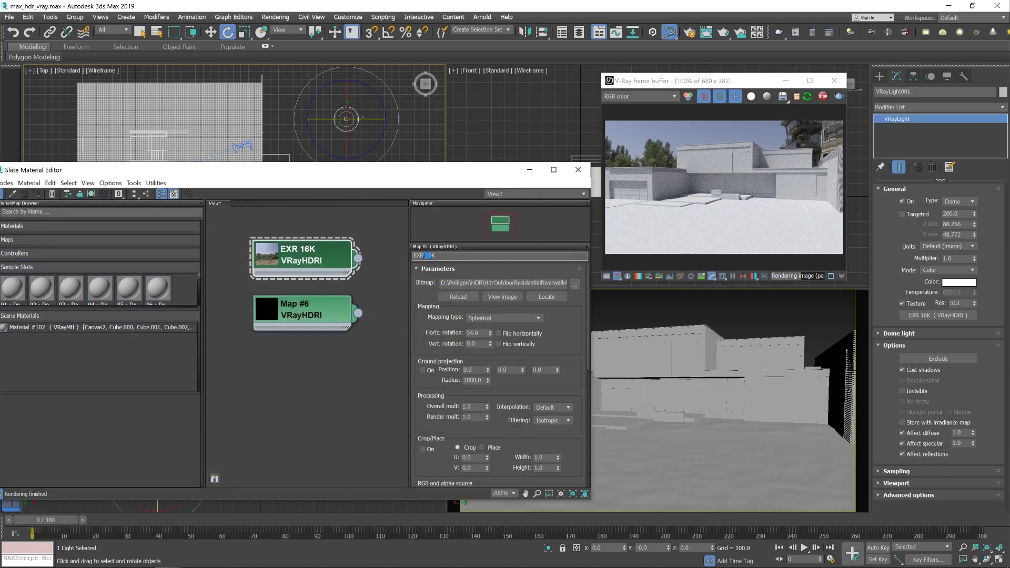
type("2K")
key("Return")
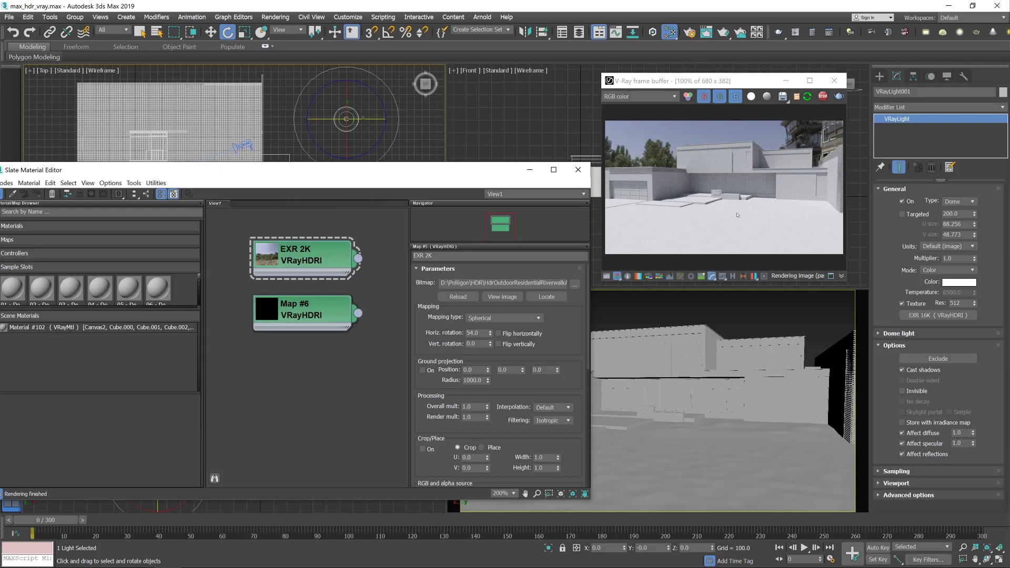
Step: Load HdrOutdoorResidentialRiverwalkAfternoonClear001_JPG_16K.jpg as the bitmap of the second VRayHDRI map
left_click(303, 315)
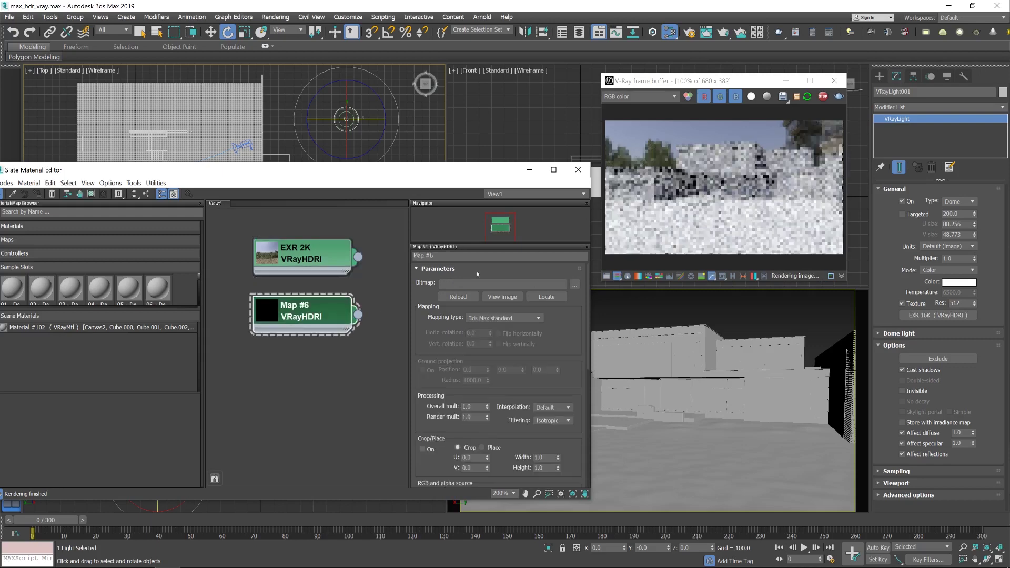
left_click(575, 285)
left_click(156, 261)
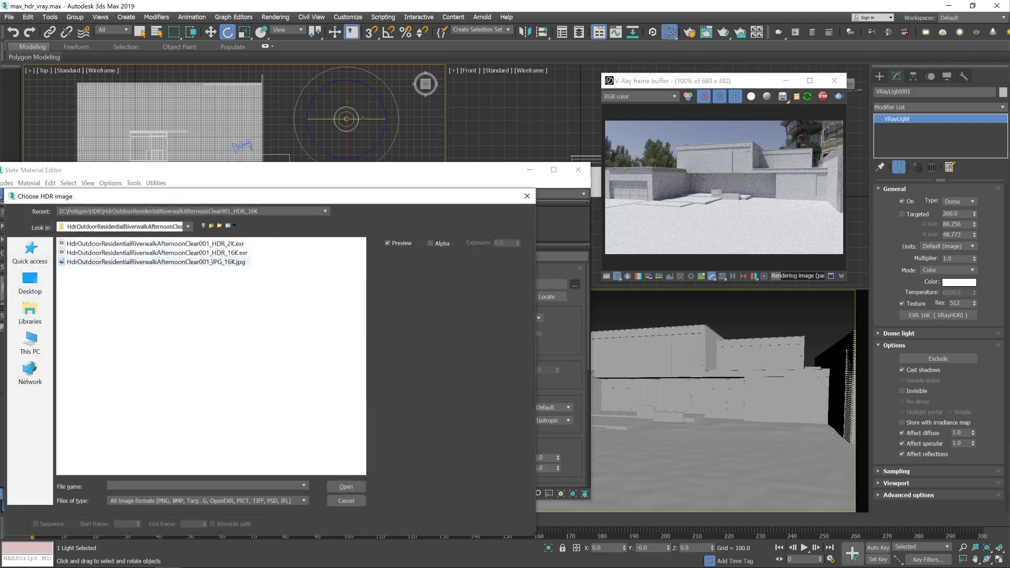
left_click(346, 487)
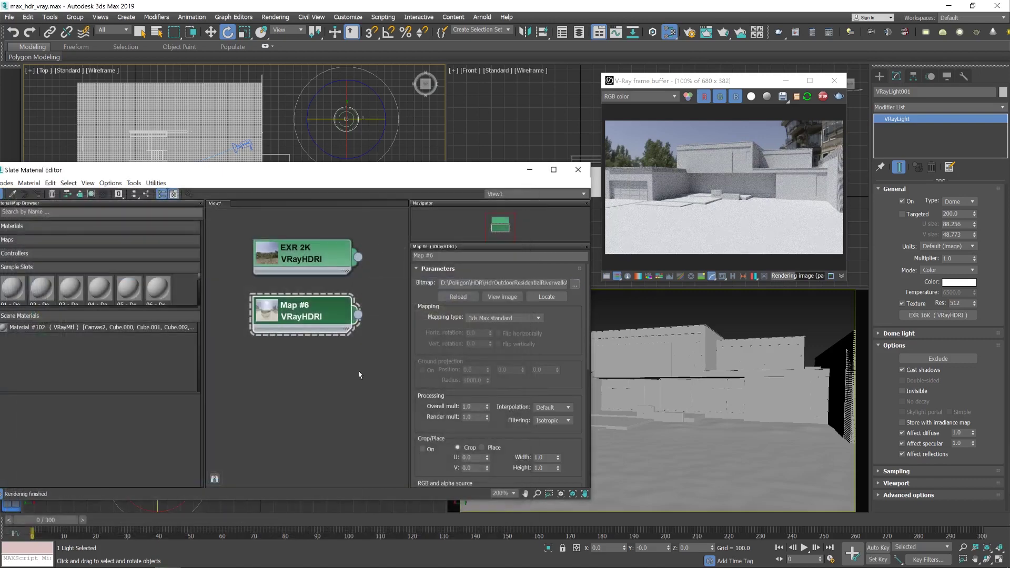
Step: Set the JPG map's mapping type to Spherical and assign the map to the dome light's texture slot as an instance
left_click(494, 318)
left_click(495, 333)
left_click(495, 318)
left_click(495, 340)
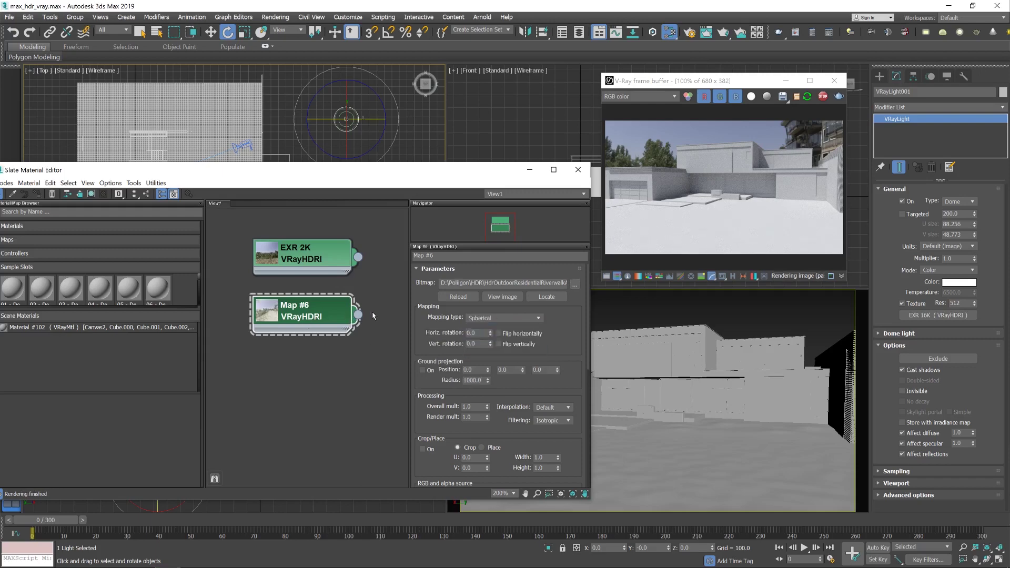
left_click_drag(358, 314, 950, 320)
left_click(482, 319)
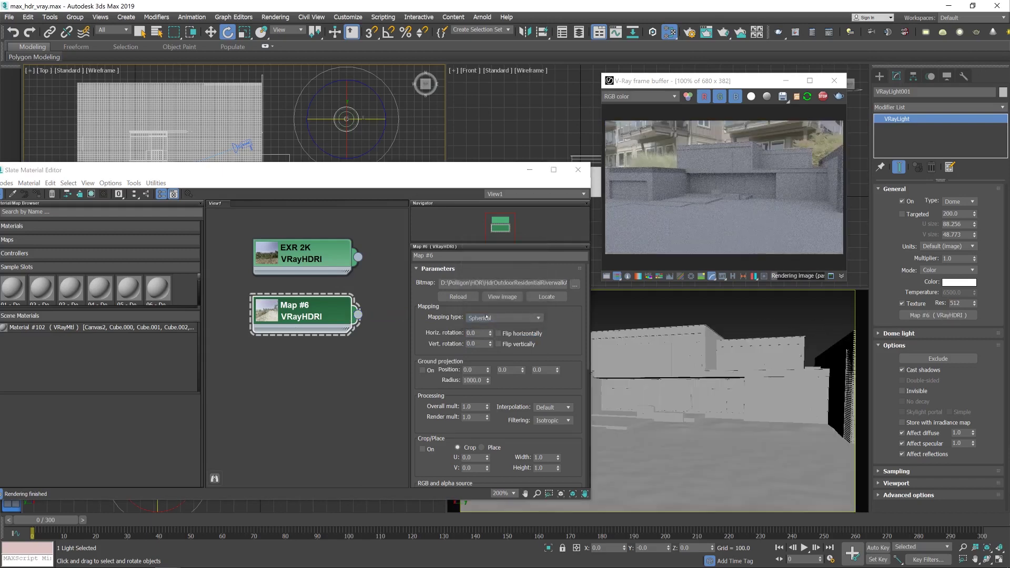
Step: Set the JPG map's horizontal rotation to 54 to match the EXR 2K map
double_click(300, 253)
double_click(301, 313)
double_click(473, 333)
type("0.54")
key("Return")
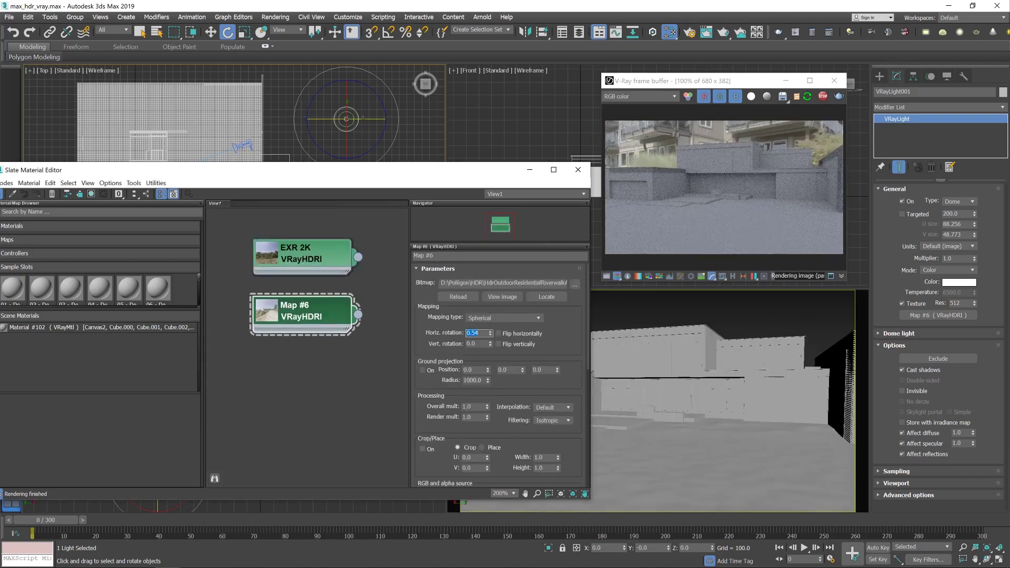
type("25")
key("BackSpace")
key("BackSpace")
type("54")
key("Return")
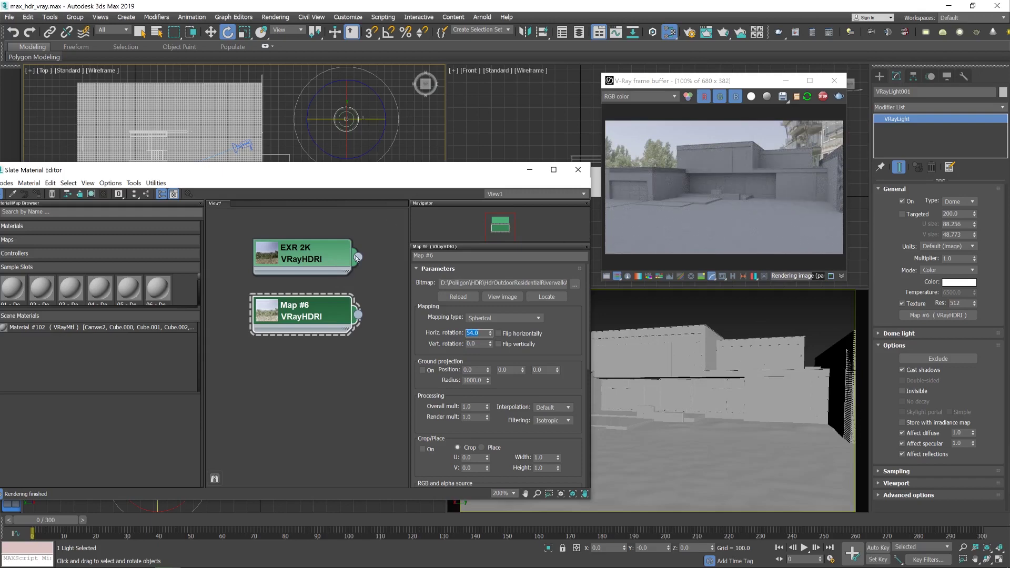
Step: Assign the EXR 2K map to the dome light's texture slot as an instance and reposition the Slate Material Editor to uncover the Top view
left_click_drag(359, 257, 420, 270)
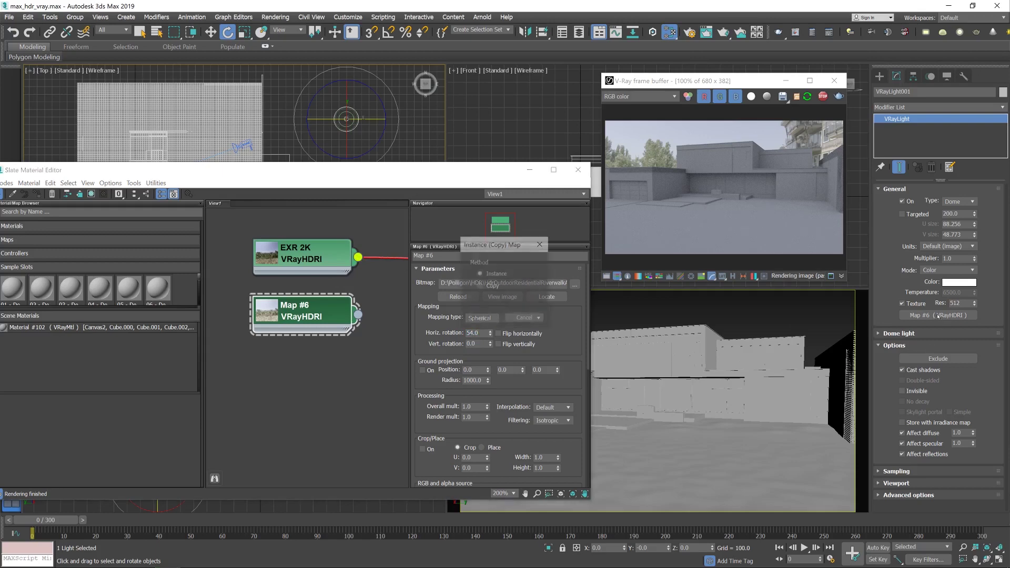
left_click(493, 318)
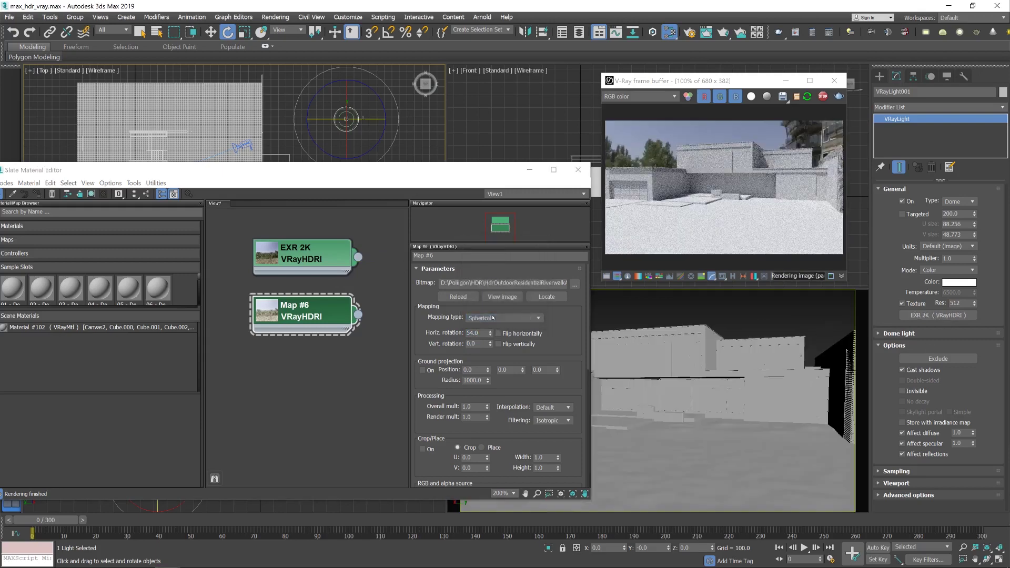
left_click_drag(352, 169, 353, 302)
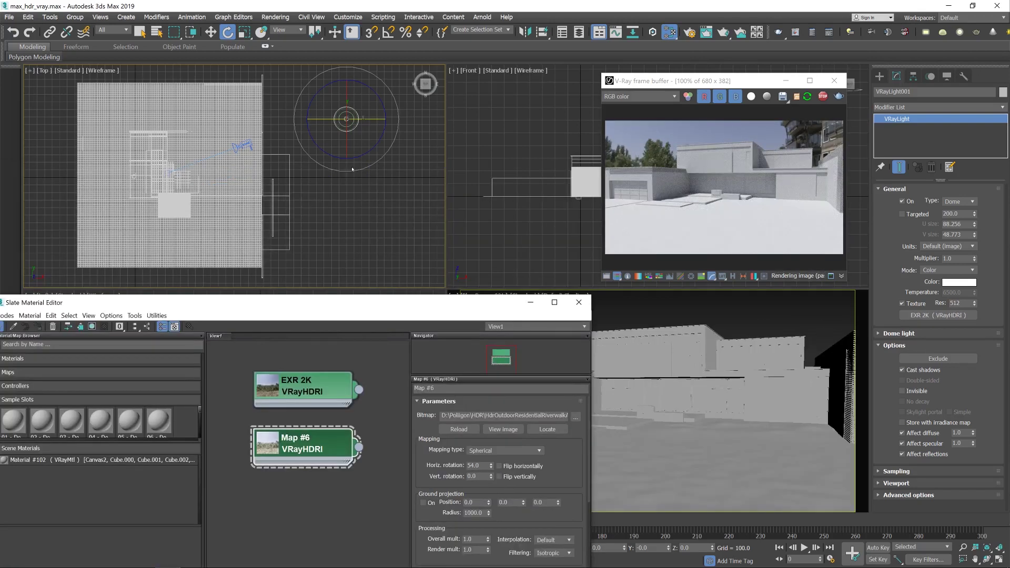
Step: Clone the dome light as an independent copy and move it about 500 units along negative Y in the Top view
left_click(211, 32)
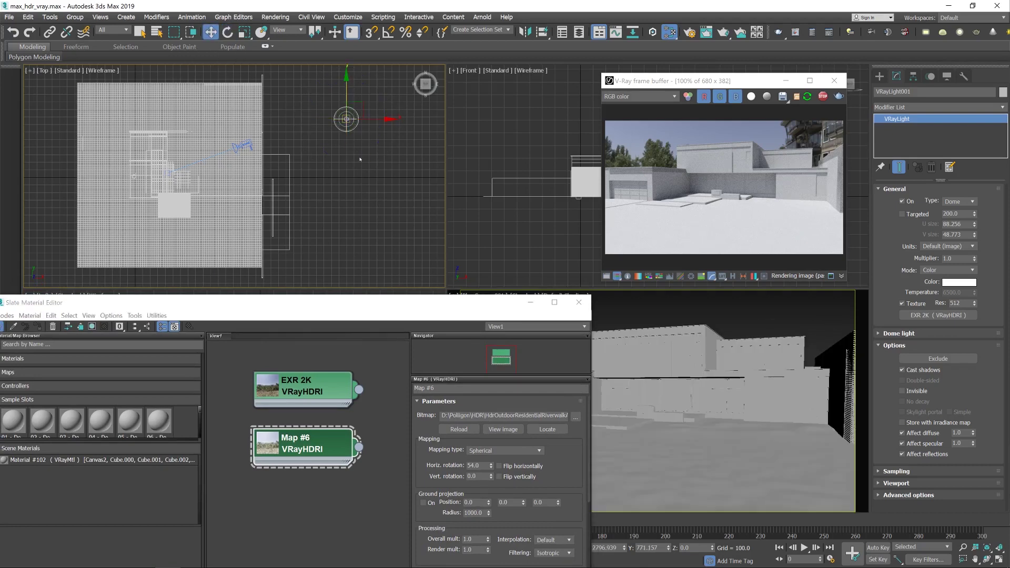
key("ctrl+v")
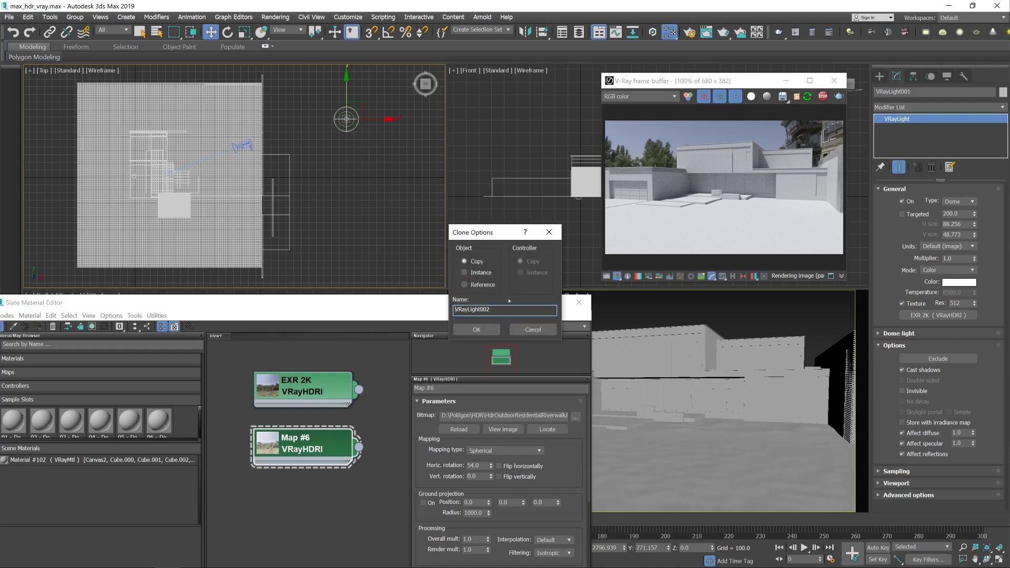
left_click(478, 330)
left_click_drag(347, 73, 359, 111)
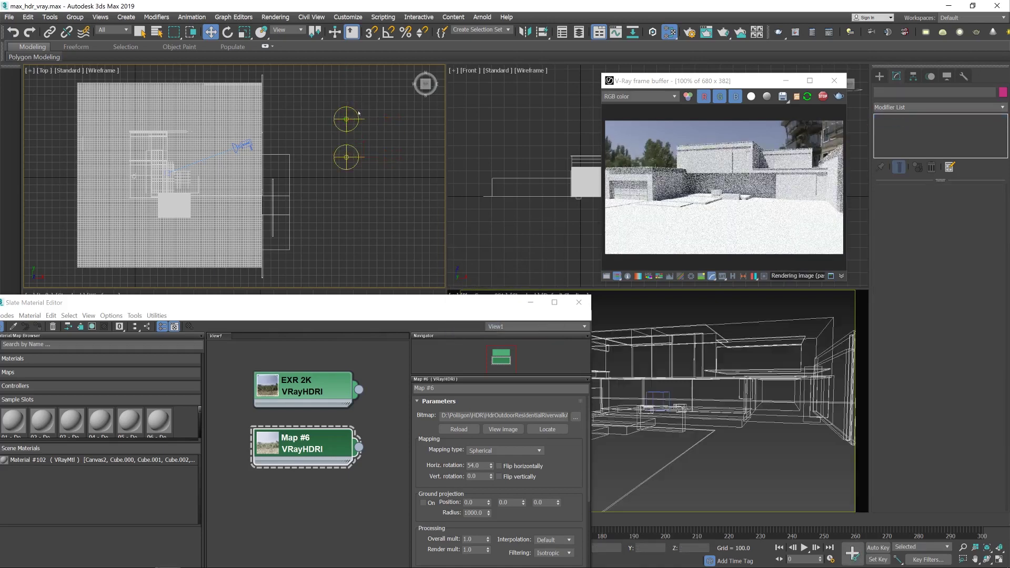
Step: Make the original dome light invisible, and toggle the copied dome light's Invisible option on and back off
left_click(346, 118)
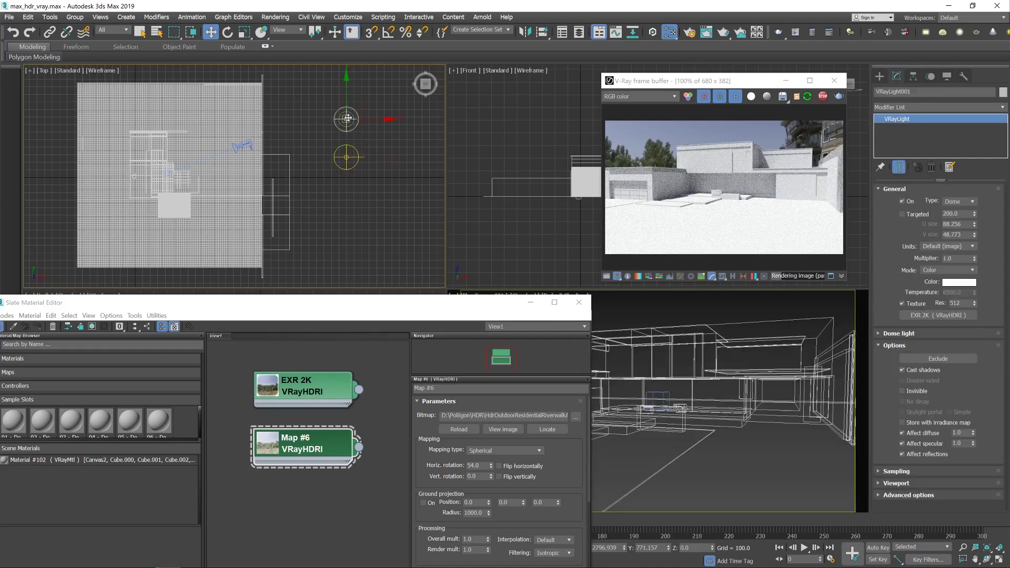
left_click(902, 391)
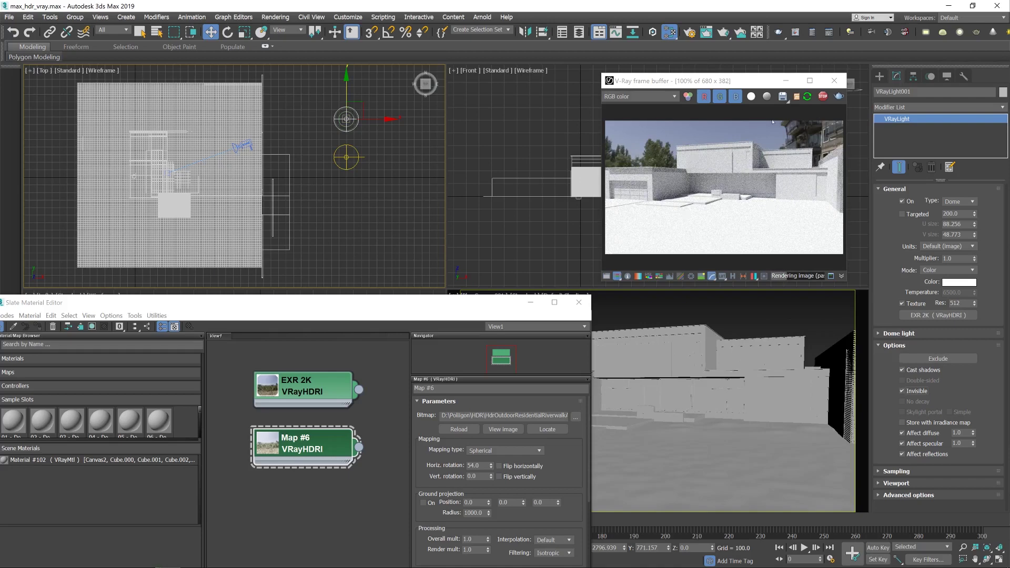
left_click(351, 154)
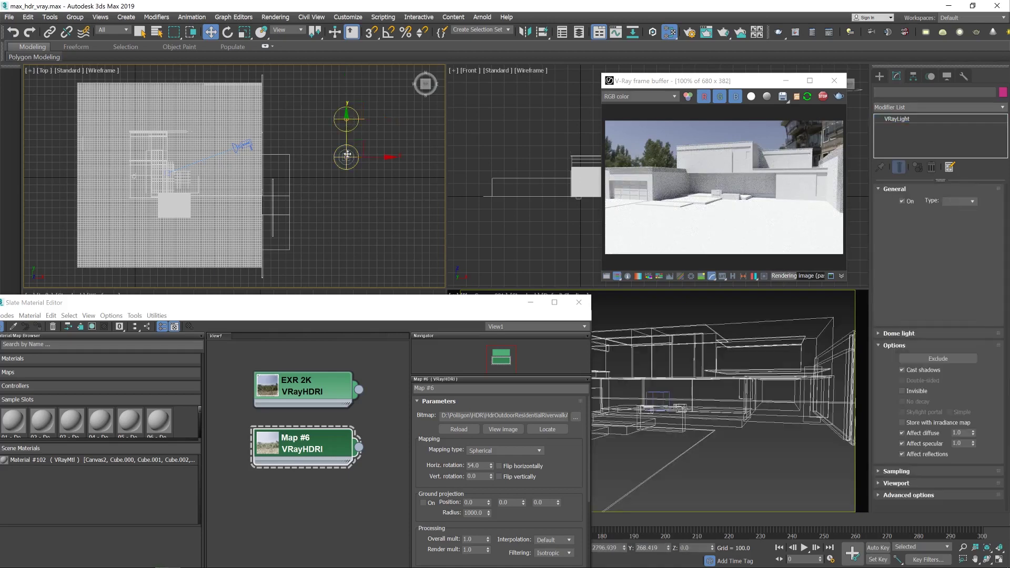
left_click(912, 395)
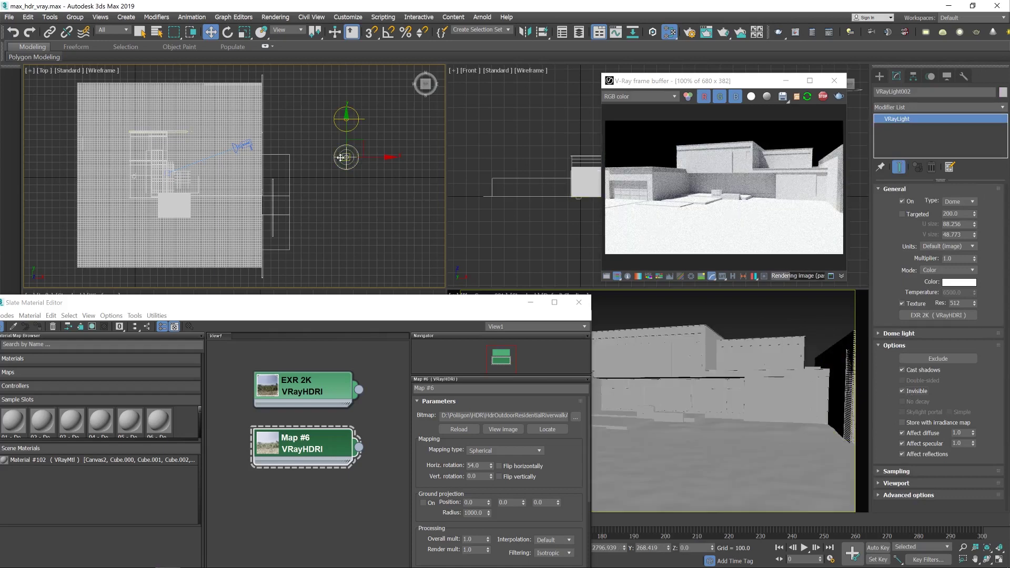
left_click(916, 391)
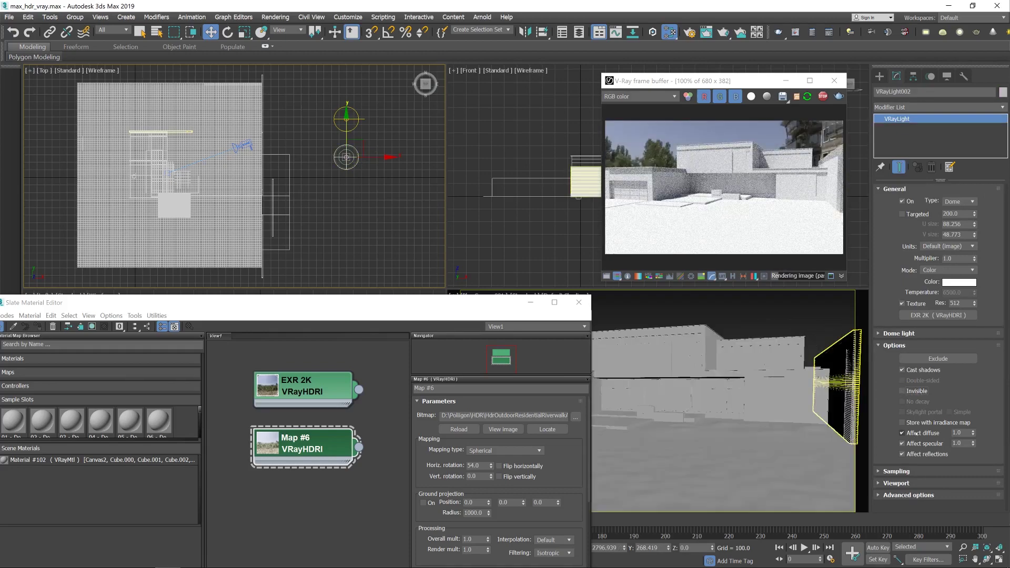
Step: Stop the copied dome light from affecting diffuse, specular and reflections
left_click(926, 435)
left_click(924, 444)
left_click(926, 454)
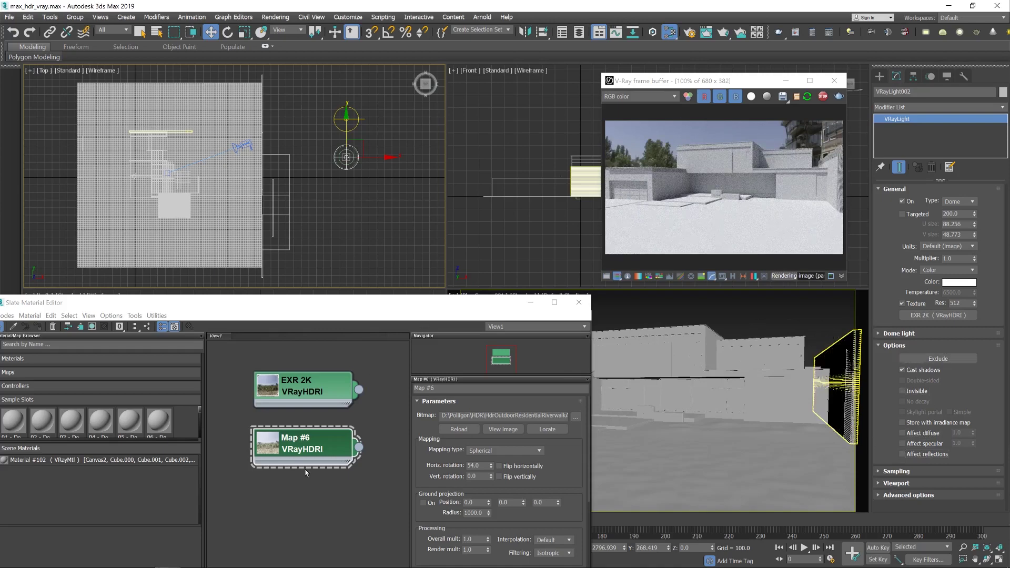
Step: Rename the second VRayHDRI map "JPG 16K" and assign it to the copied dome light's texture slot as an instance
left_click(468, 389)
type("JPG 16K")
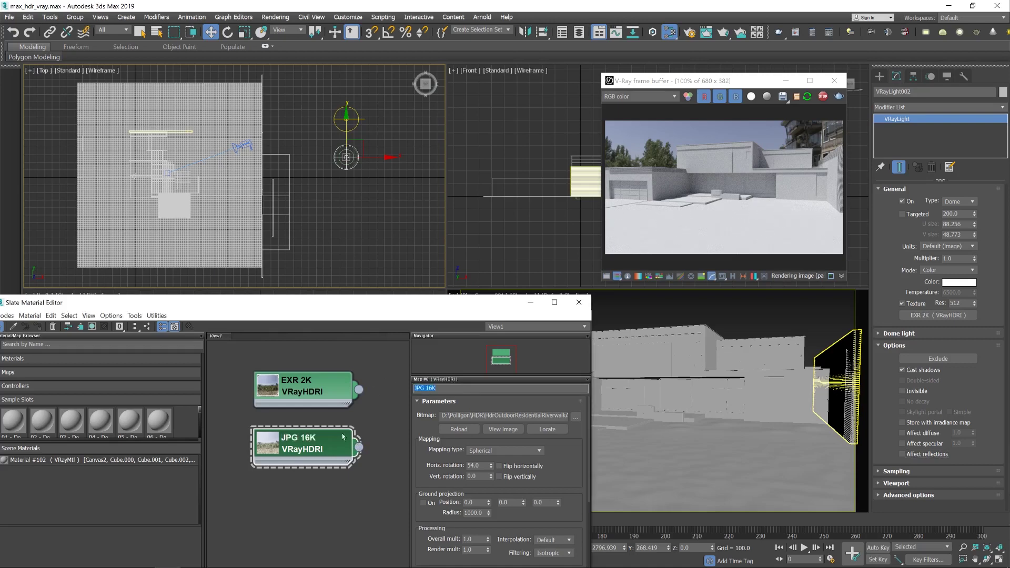
left_click_drag(360, 448, 938, 315)
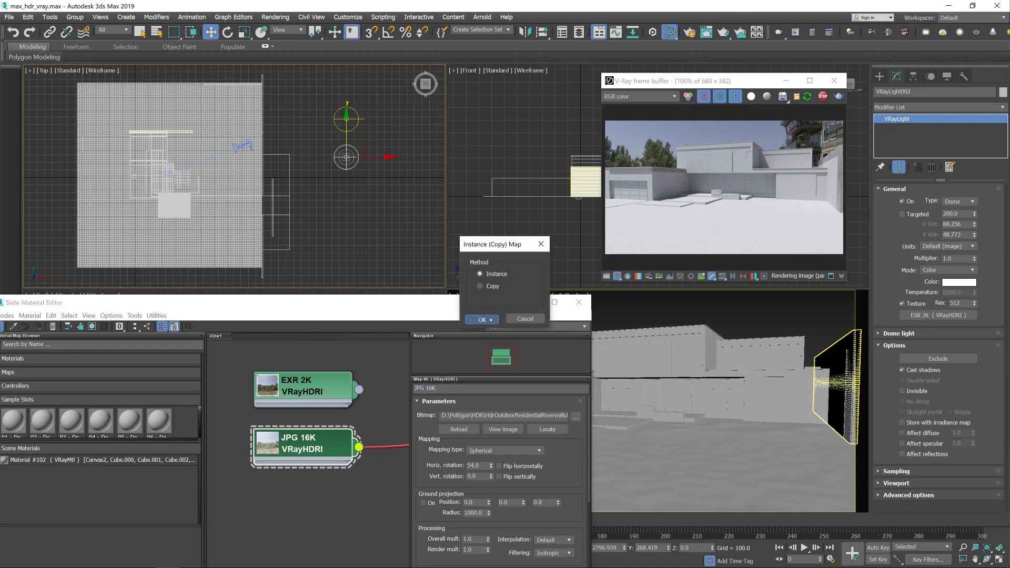
left_click(491, 319)
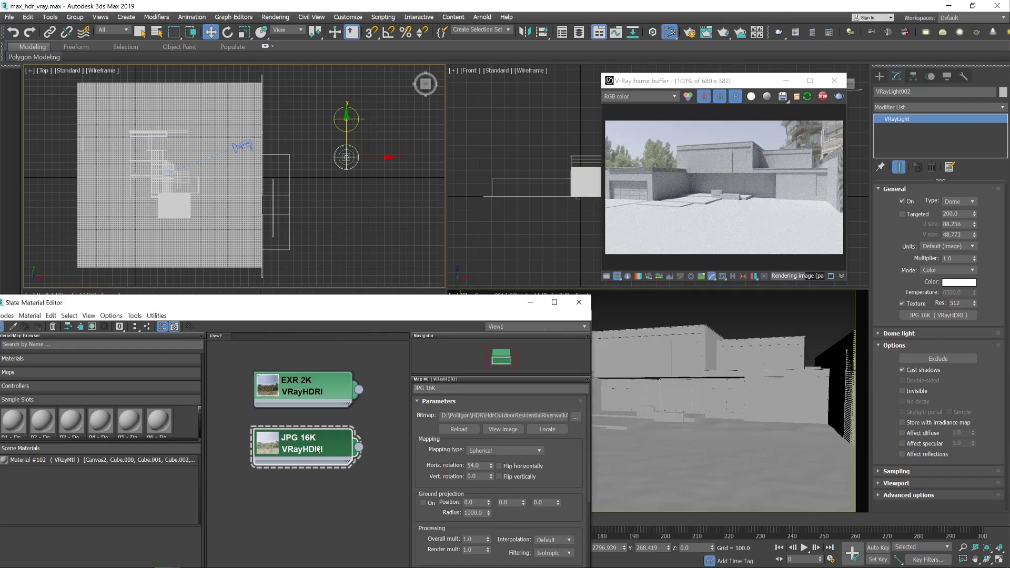
Step: Set the JPG 16K map's horizontal rotation to 72 and minimize the Slate Material Editor
left_click_drag(492, 463, 493, 459)
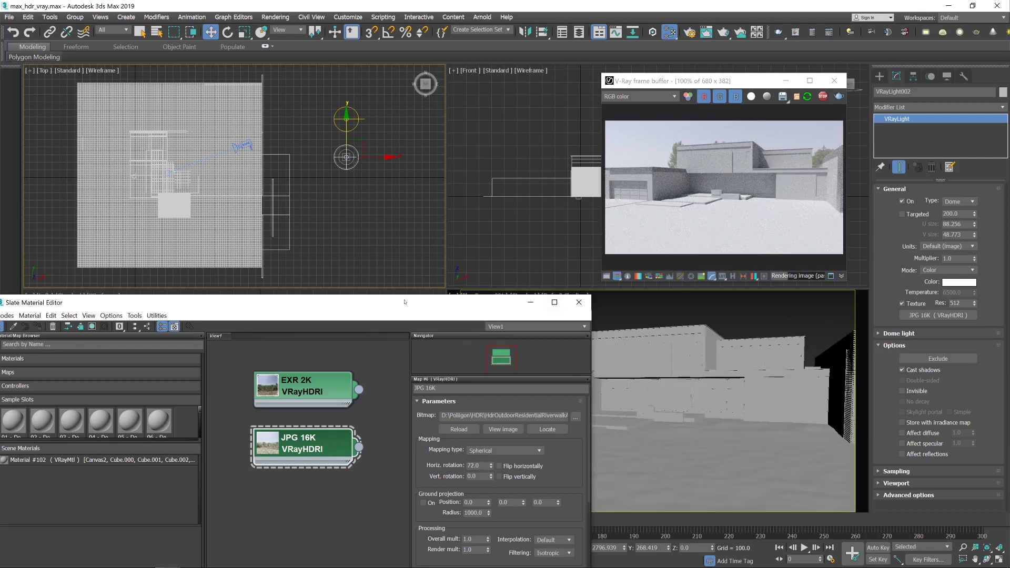
left_click_drag(414, 302, 477, 211)
left_click(650, 210)
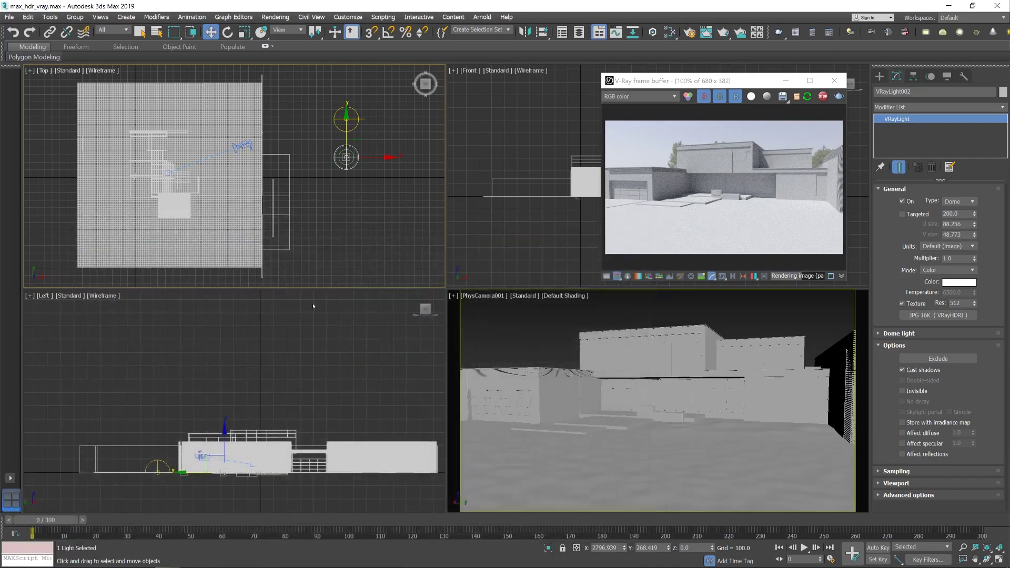